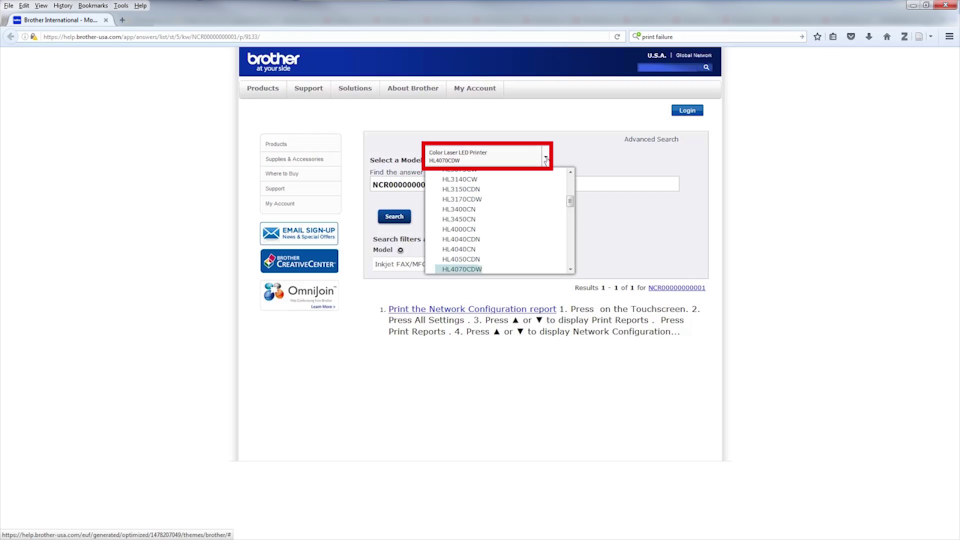
# Filter Brother support to the Inkjet FAX/MFC model MFCJ6935DW and open the 'Print the Network Configuration report' article
pyautogui.moveTo(570, 174); pyautogui.dragTo(571, 231)
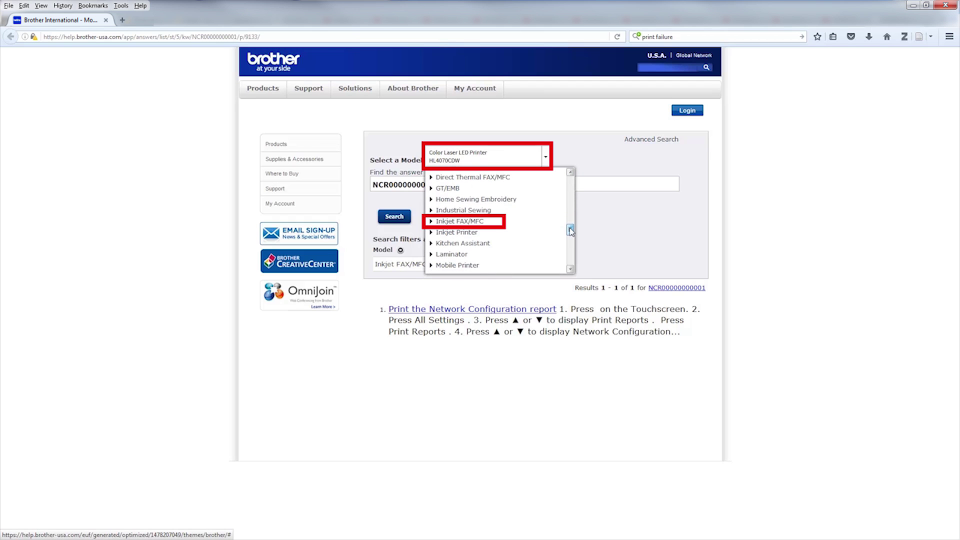
pyautogui.click(431, 222)
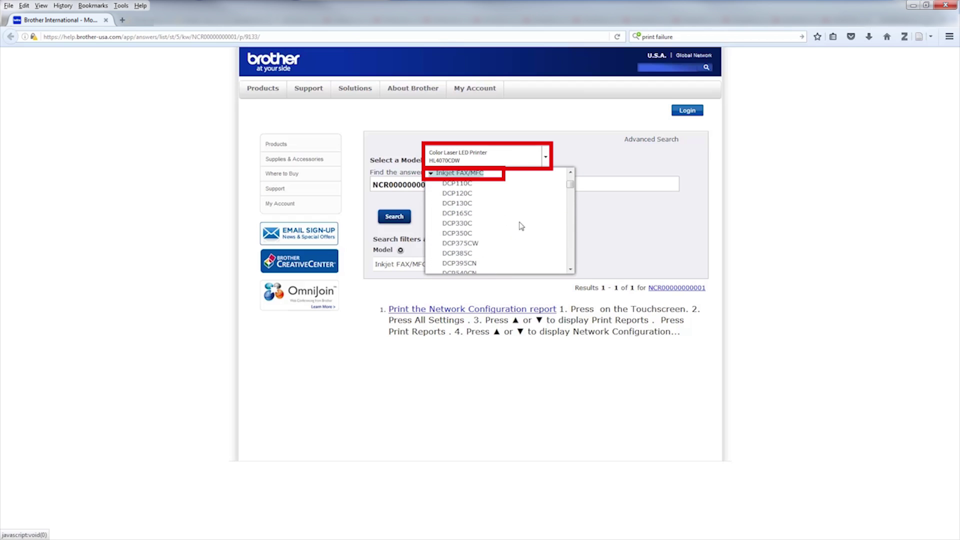
pyautogui.moveTo(575, 188); pyautogui.dragTo(572, 247)
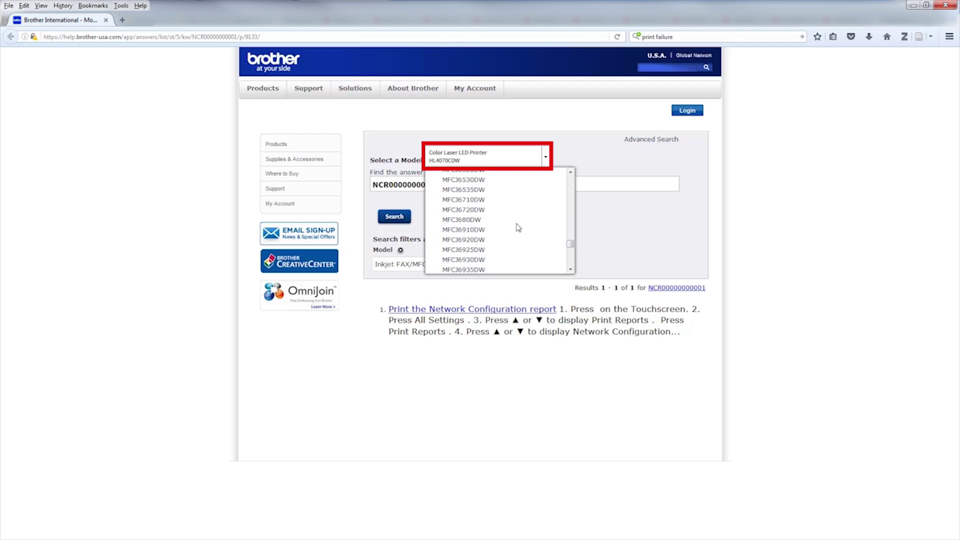
pyautogui.click(476, 270)
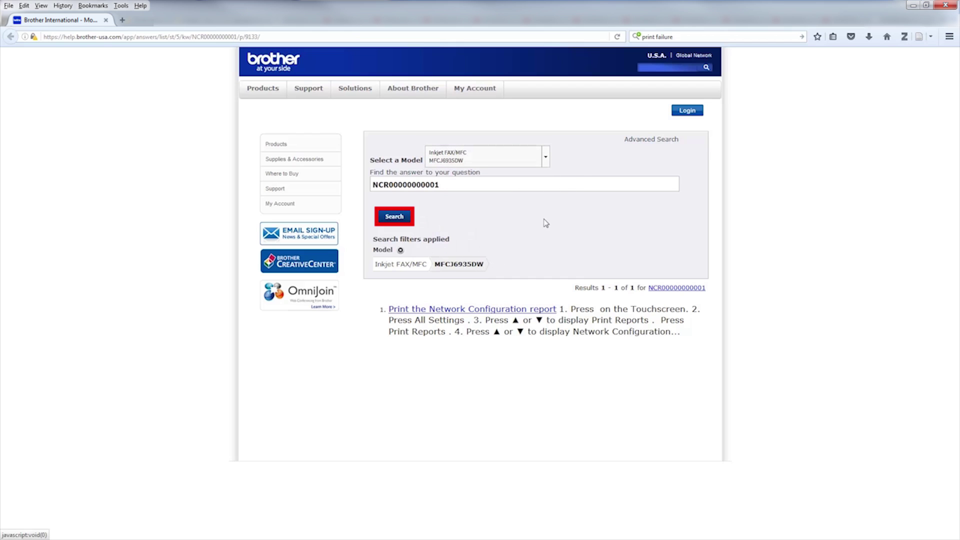
pyautogui.click(400, 219)
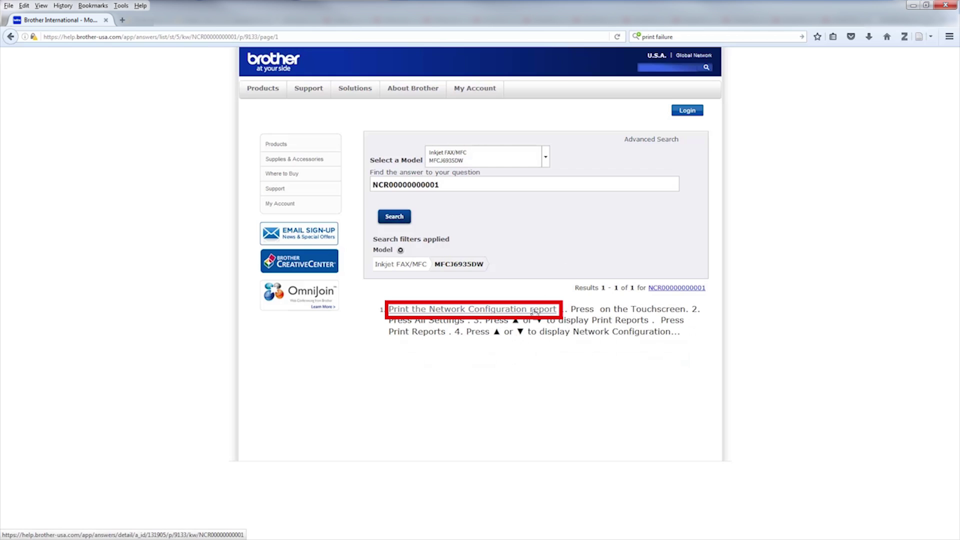
pyautogui.click(535, 310)
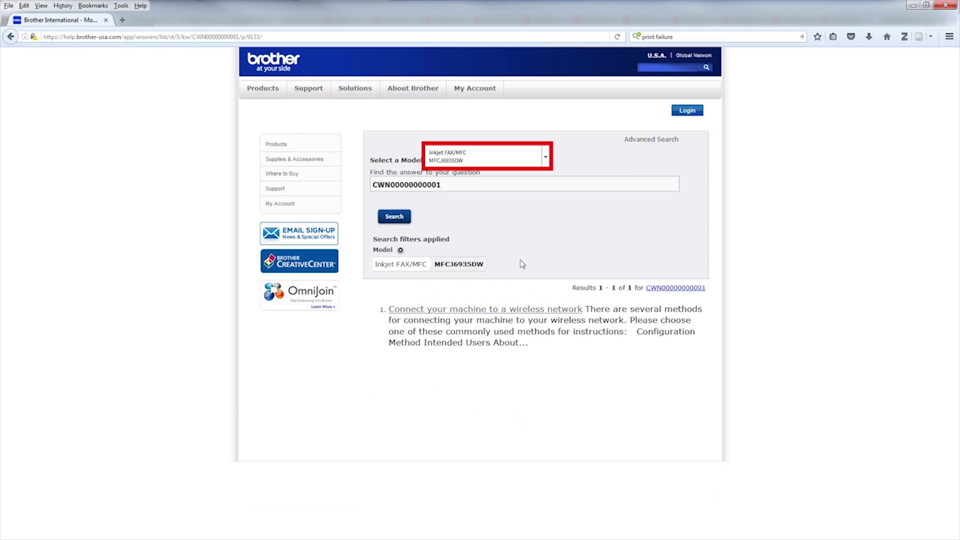
# Search MFCJ6935DW answers again and open the 'Connect your machine to a wireless network' article
pyautogui.click(546, 159)
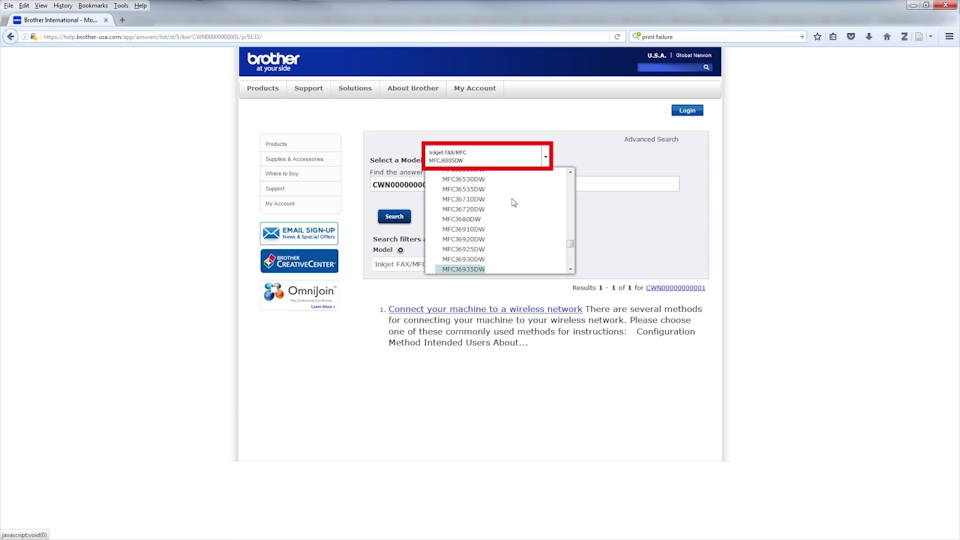
pyautogui.moveTo(570, 244)
pyautogui.mouseDown()
pyautogui.moveTo(573, 193)
pyautogui.moveTo(573, 248)
pyautogui.mouseUp()
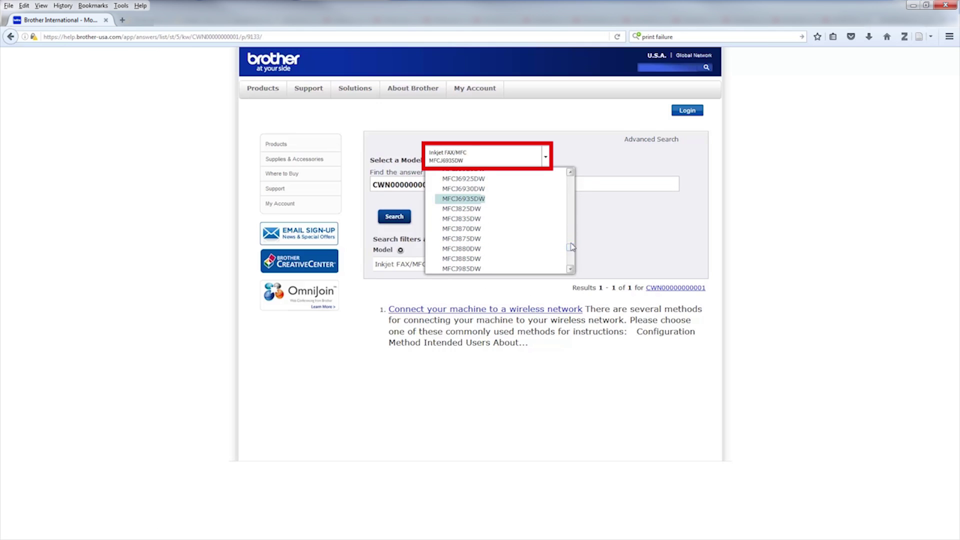
pyautogui.click(458, 201)
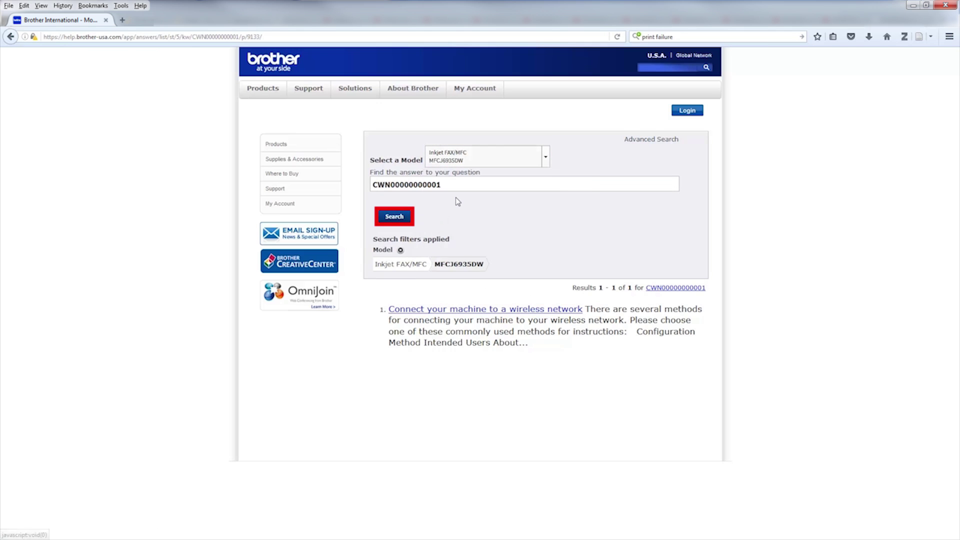
pyautogui.click(409, 220)
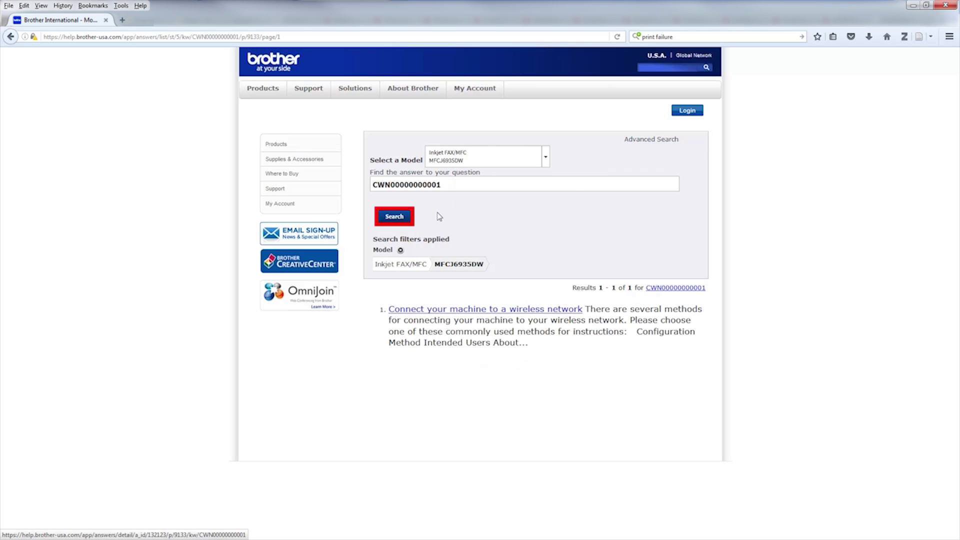
pyautogui.click(540, 308)
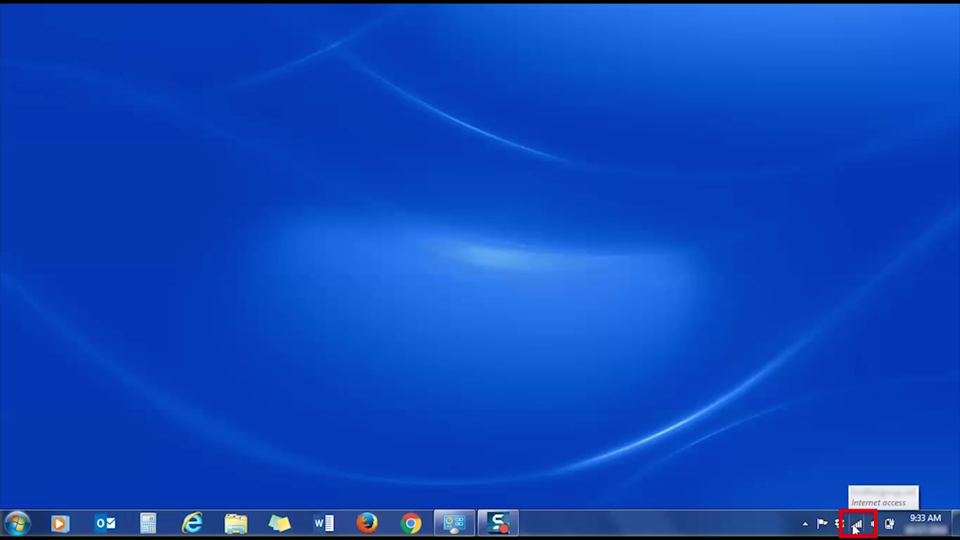
pyautogui.click(856, 525)
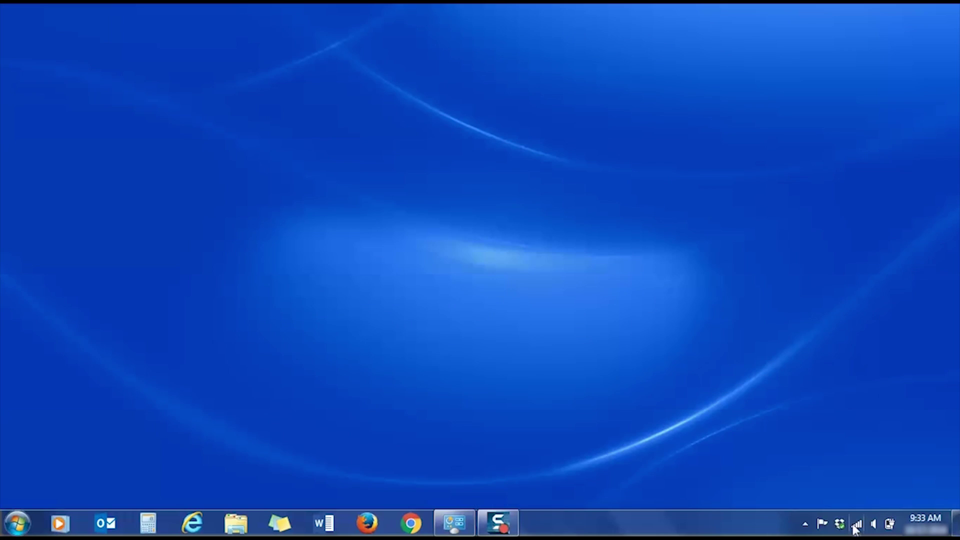
# Run ipconfig in Command Prompt to find the wireless IPv4 address 192.168.1.105 and gateway 192.168.1.1
pyautogui.press('super+r')
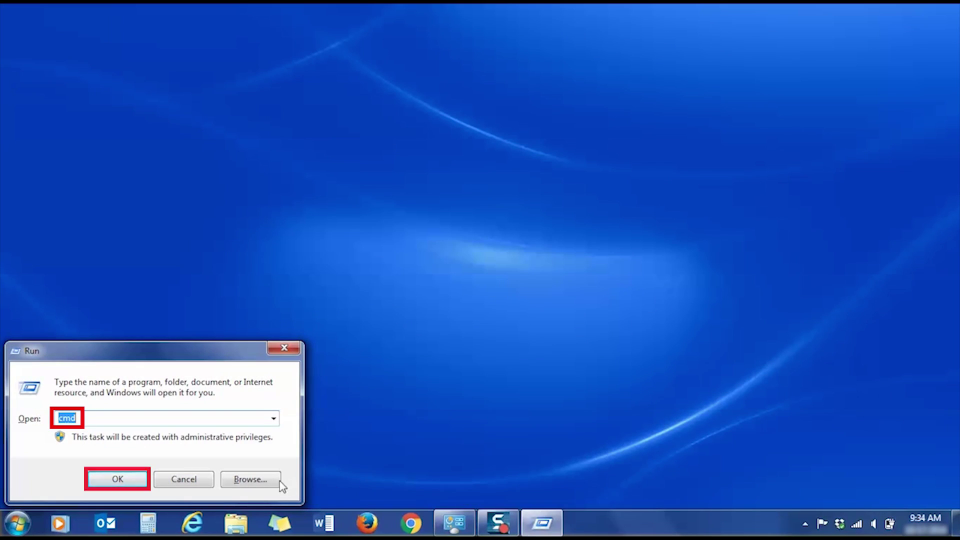
pyautogui.click(131, 479)
pyautogui.write('i')
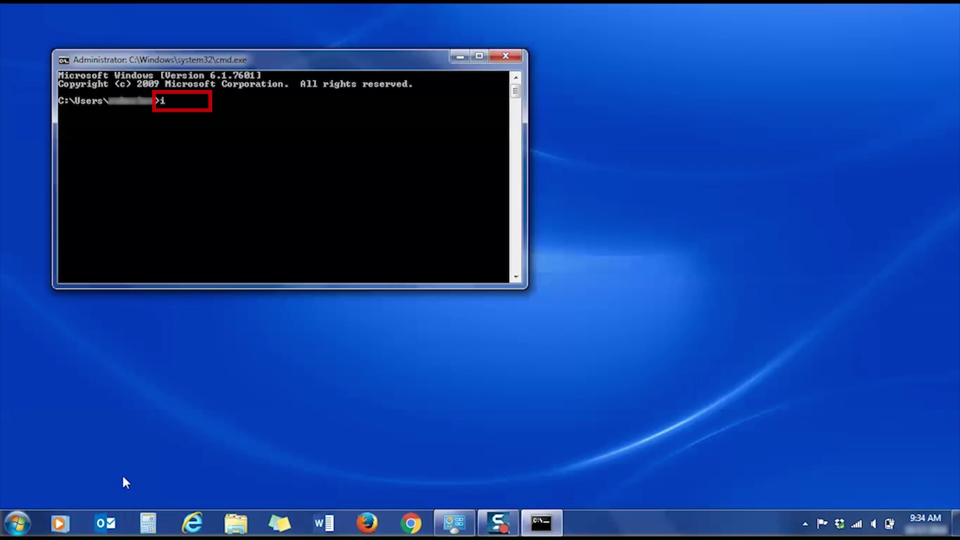
pyautogui.write('pconfig')
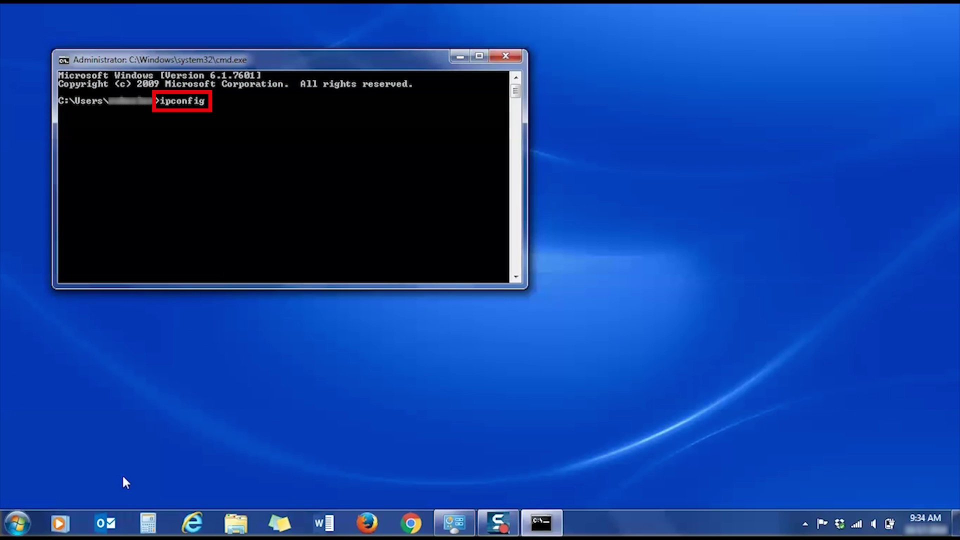
pyautogui.press('Return')
pyautogui.scroll(3, 370, 270)
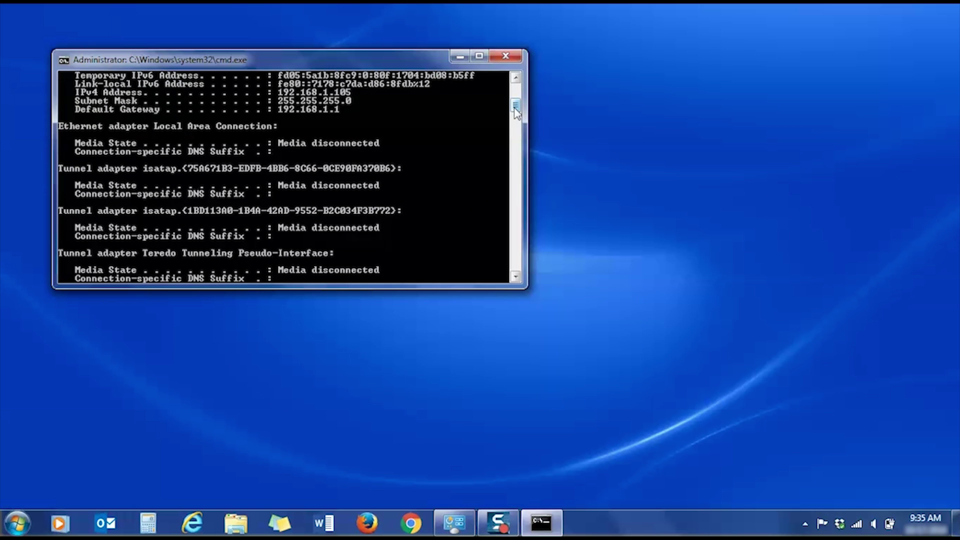
pyautogui.moveTo(517, 112); pyautogui.dragTo(518, 104)
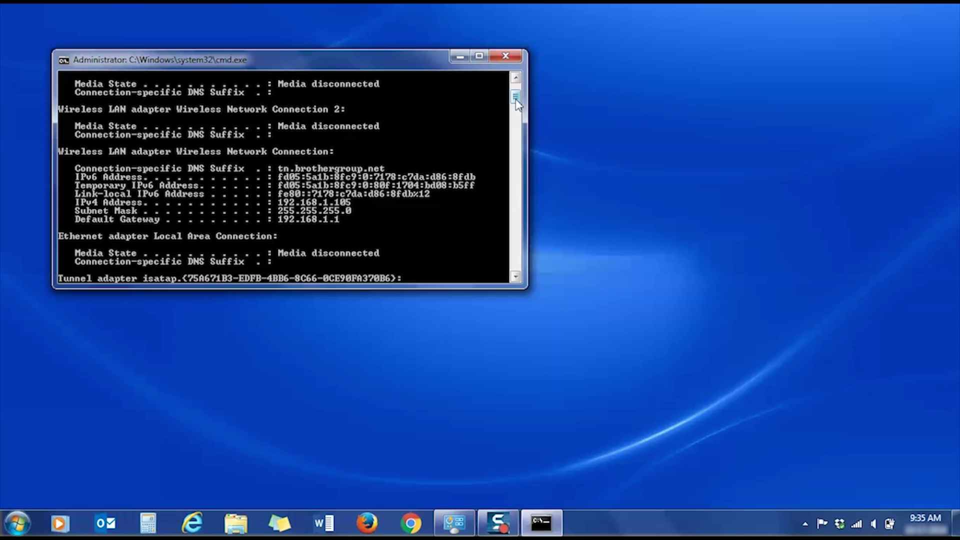
# Ping the printer's address 192.168.1.104 from Command Prompt
pyautogui.moveTo(518, 104); pyautogui.dragTo(519, 131)
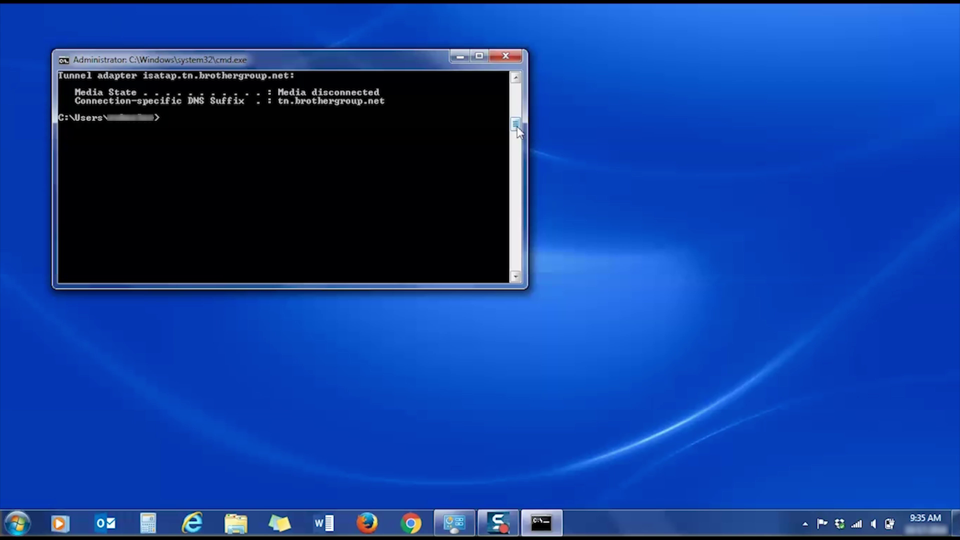
pyautogui.write('ping 19')
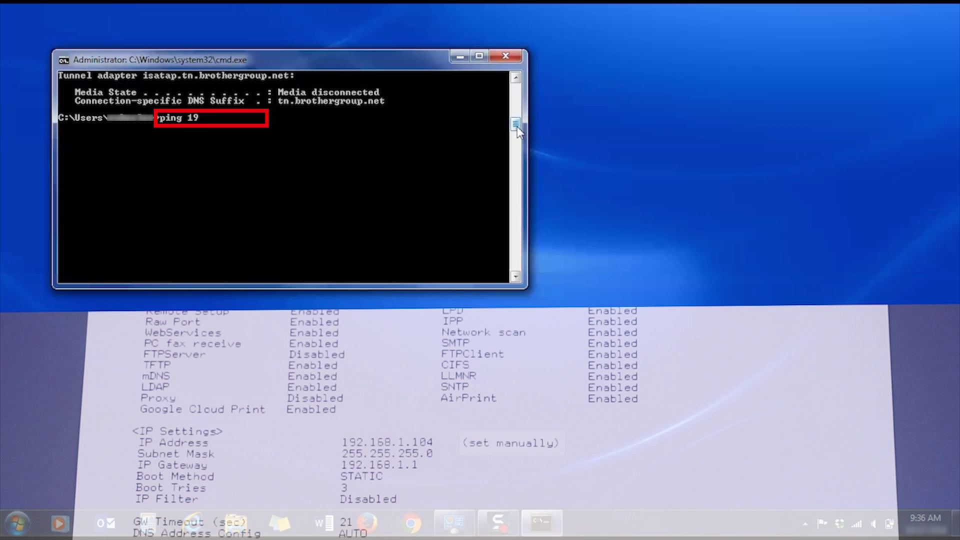
pyautogui.write('2.168.1.104')
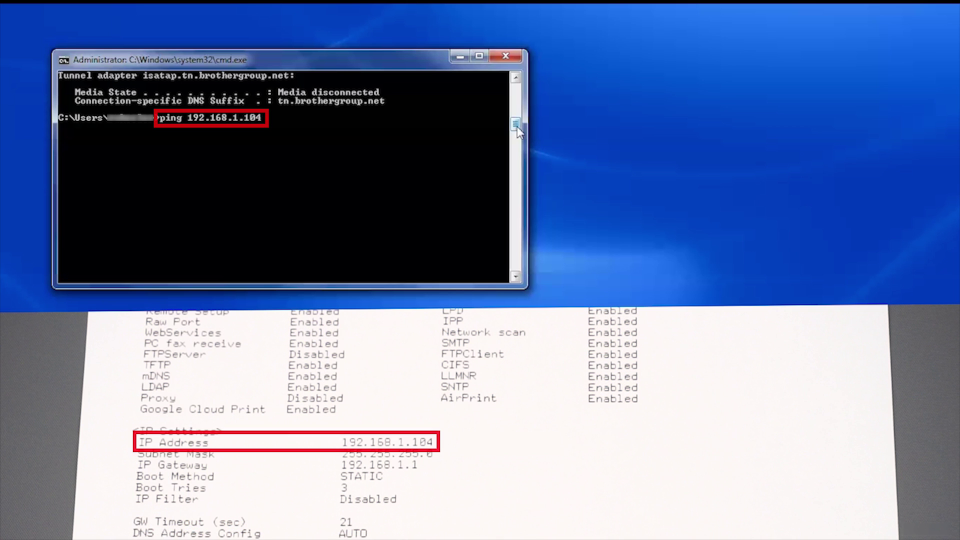
pyautogui.press('Return')
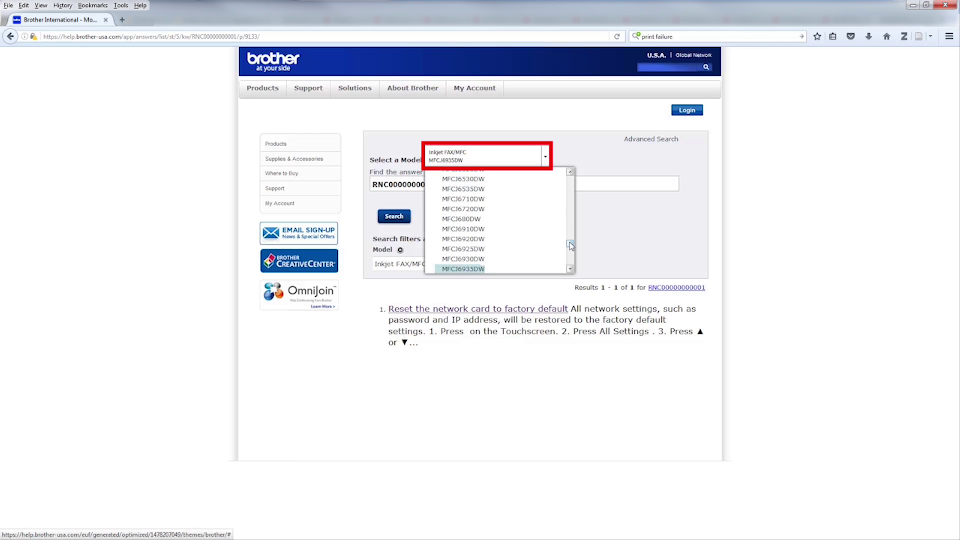
# Search MFCJ6935DW answers and open the 'Reset the network card to factory default' article
pyautogui.moveTo(570, 244)
pyautogui.mouseDown()
pyautogui.moveTo(572, 224)
pyautogui.moveTo(571, 247)
pyautogui.mouseUp()
pyautogui.click(470, 241)
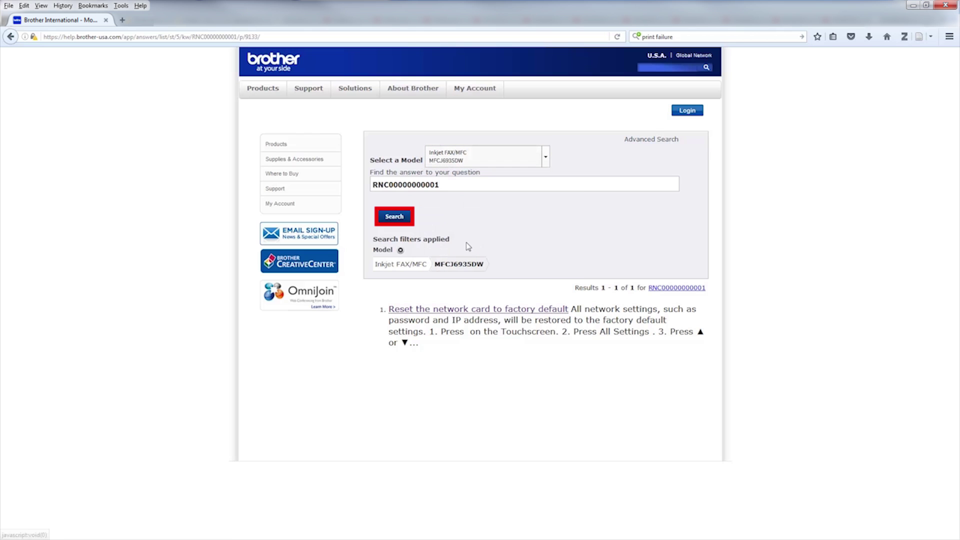
pyautogui.click(407, 218)
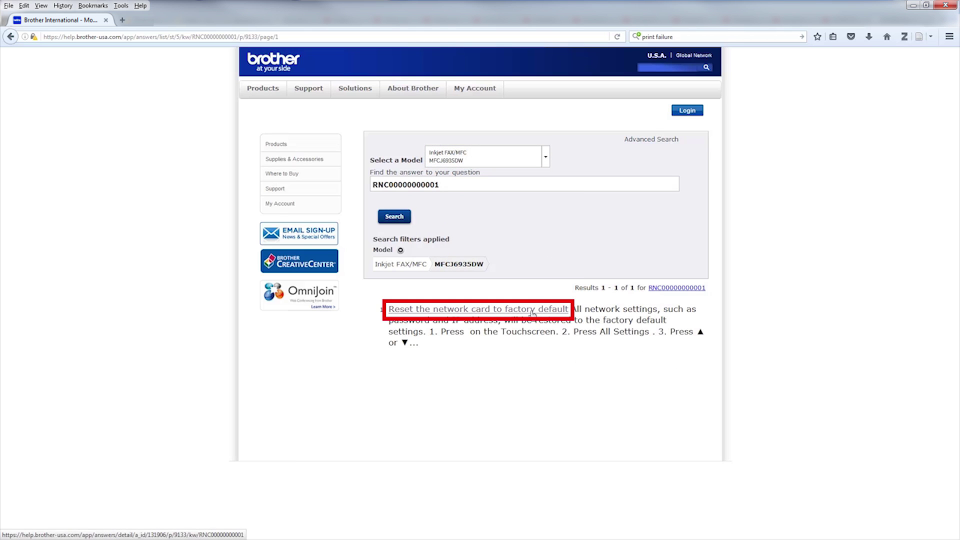
pyautogui.click(536, 311)
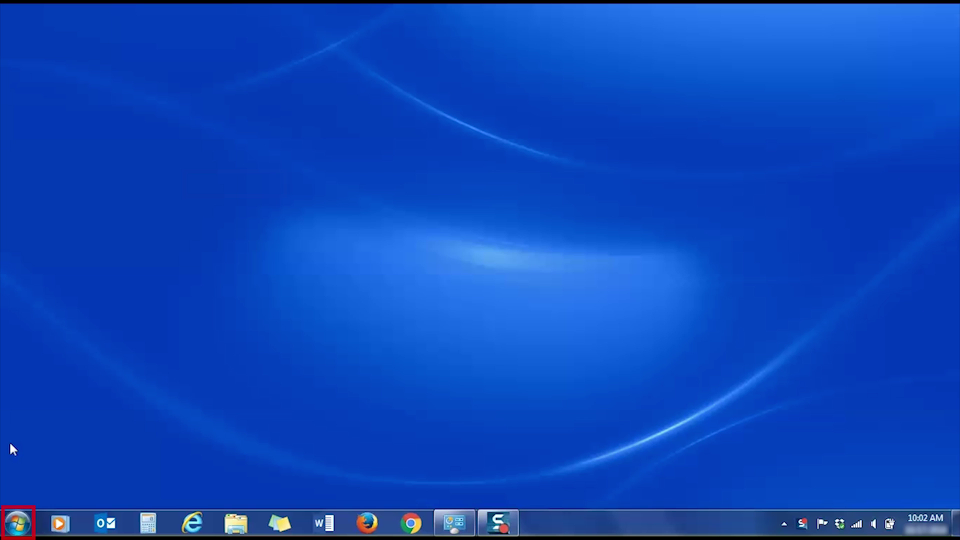
# Go from the Start menu through Control Panel to Devices and Printers
pyautogui.click(18, 523)
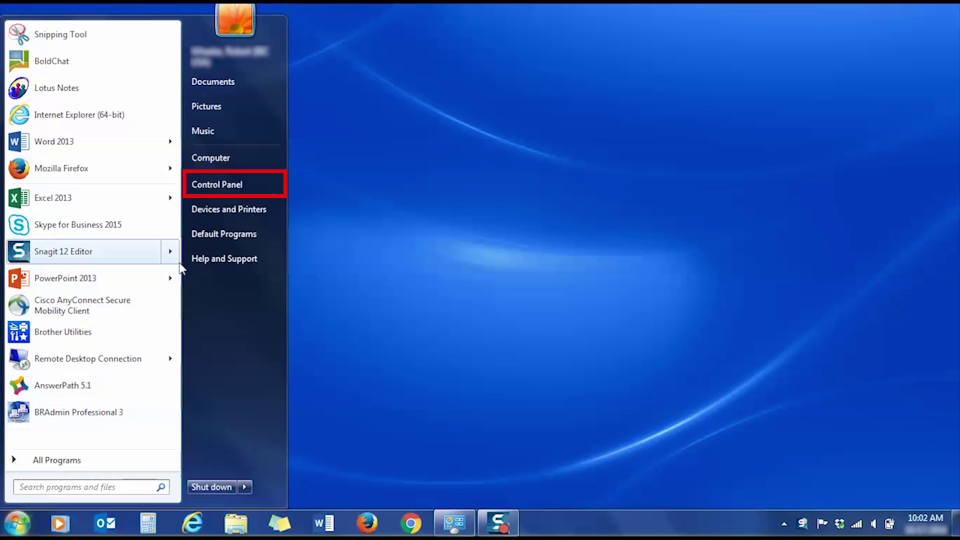
pyautogui.click(220, 183)
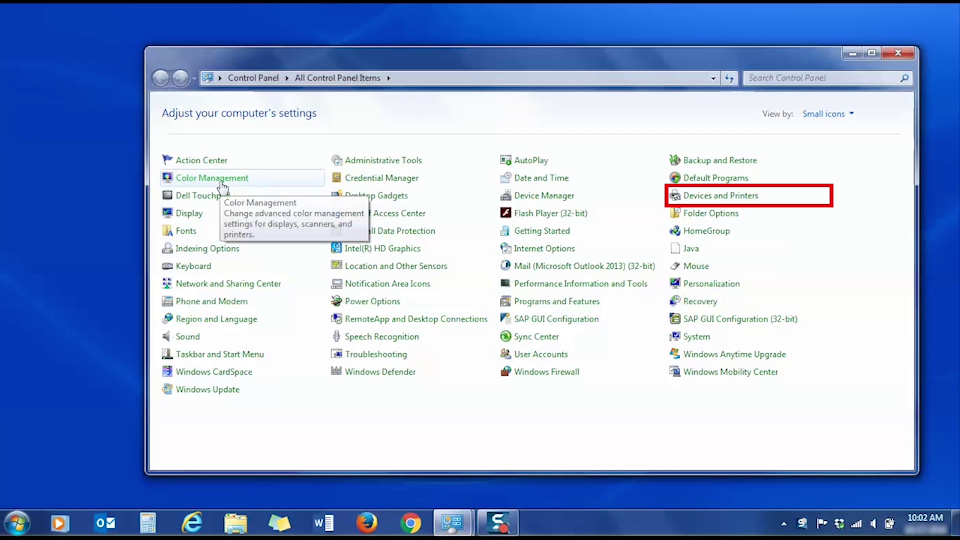
pyautogui.click(708, 196)
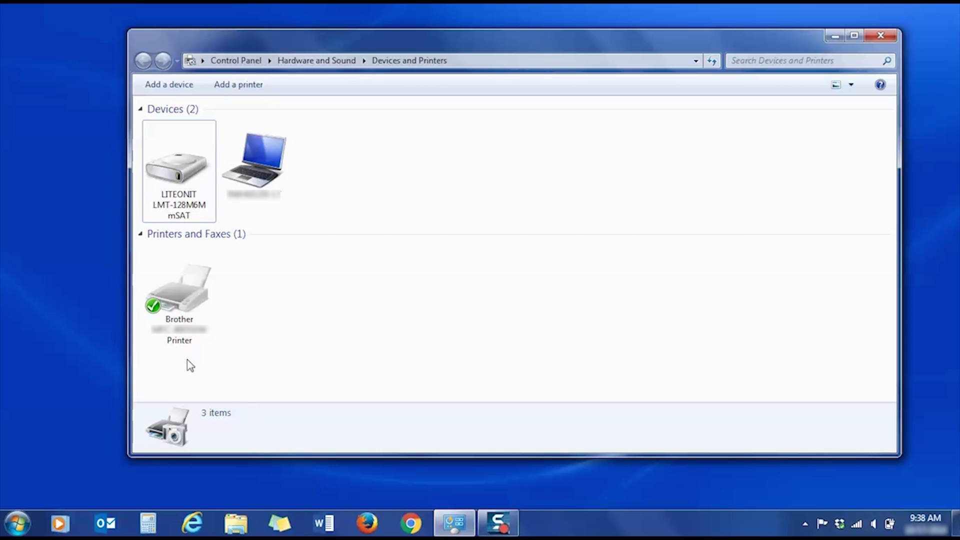
# Open the Brother printer's properties, go to its Ports settings, and choose Add Port
pyautogui.rightClick(181, 314)
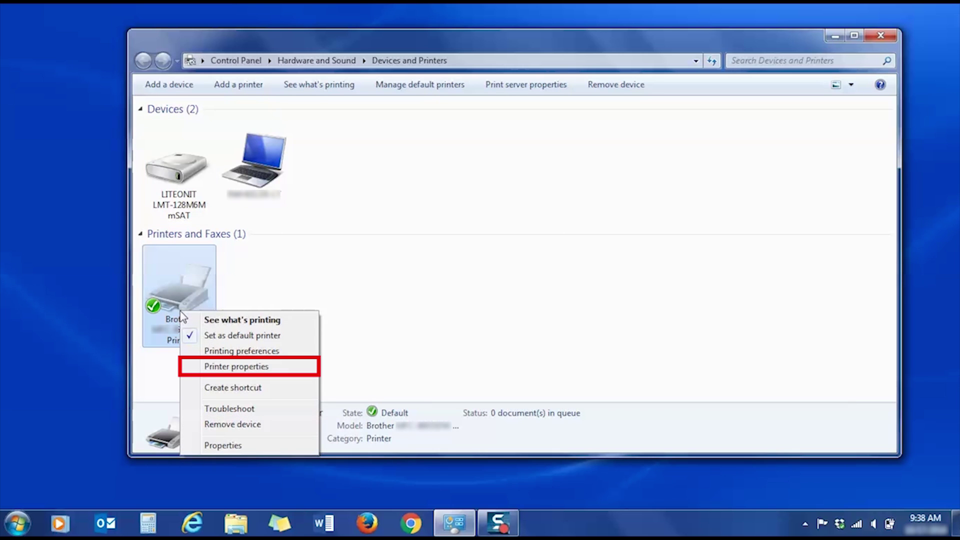
pyautogui.click(236, 366)
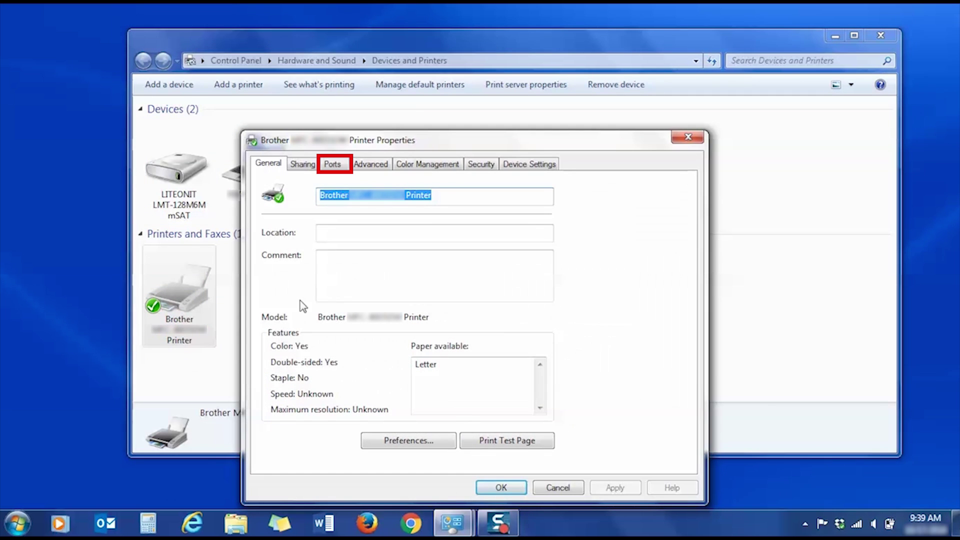
pyautogui.hotkey('ctrl', 'Tab')
pyautogui.hotkey('ctrl', 'Tab')
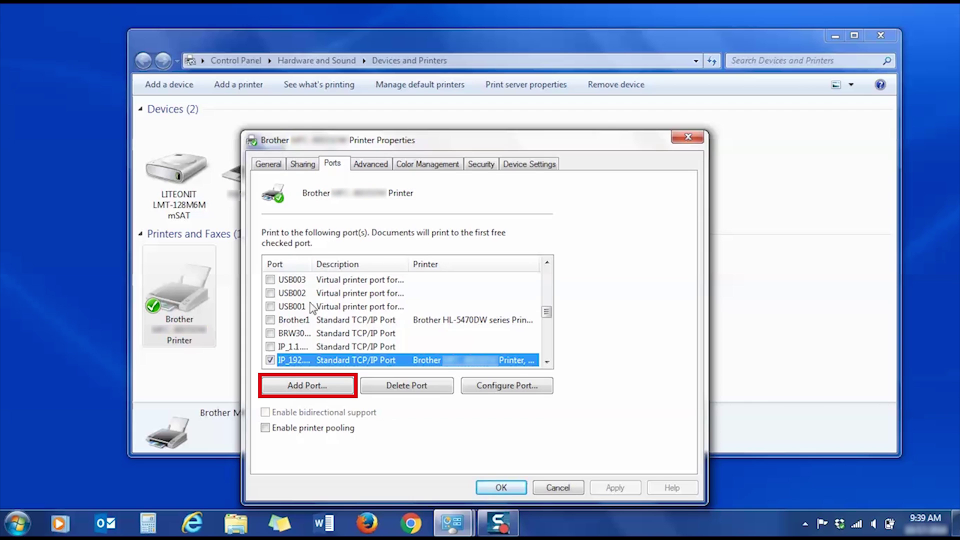
pyautogui.click(306, 386)
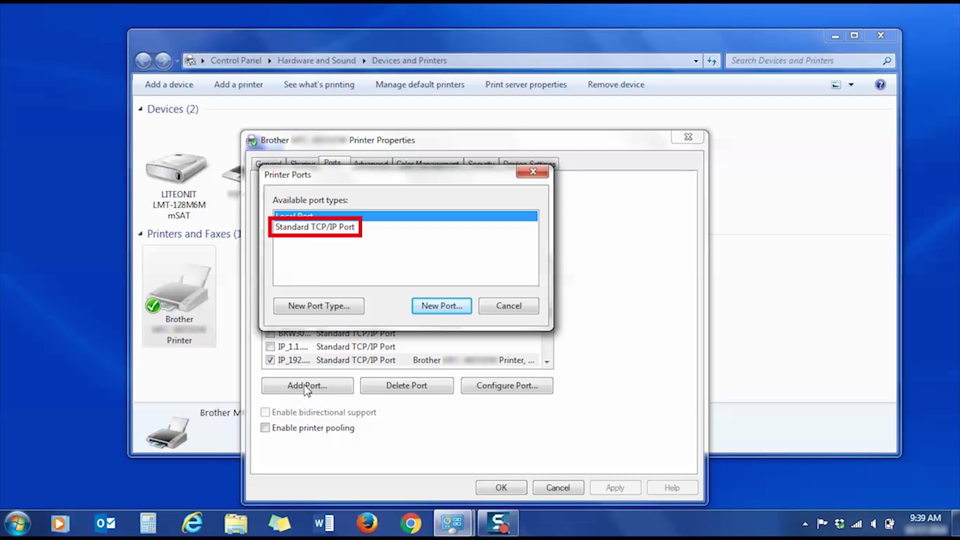
# Create a Standard TCP/IP port for 192.168.1.104, rerunning the wizard until detection succeeds
pyautogui.doubleClick(317, 227)
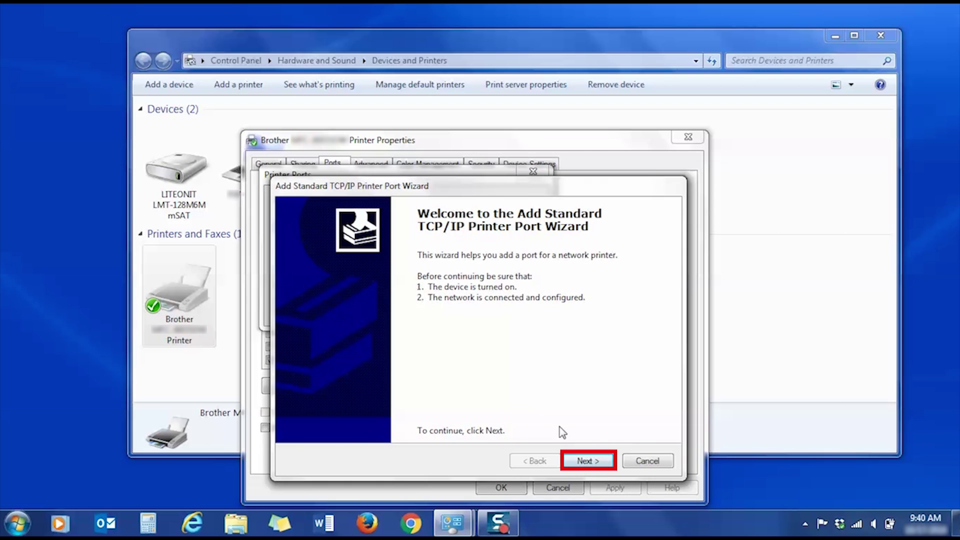
pyautogui.click(584, 461)
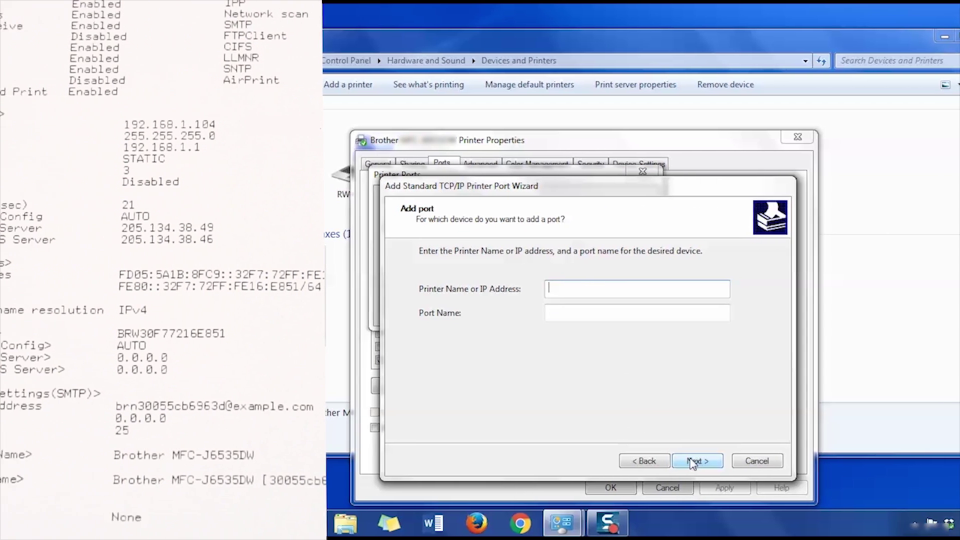
pyautogui.write('192.16')
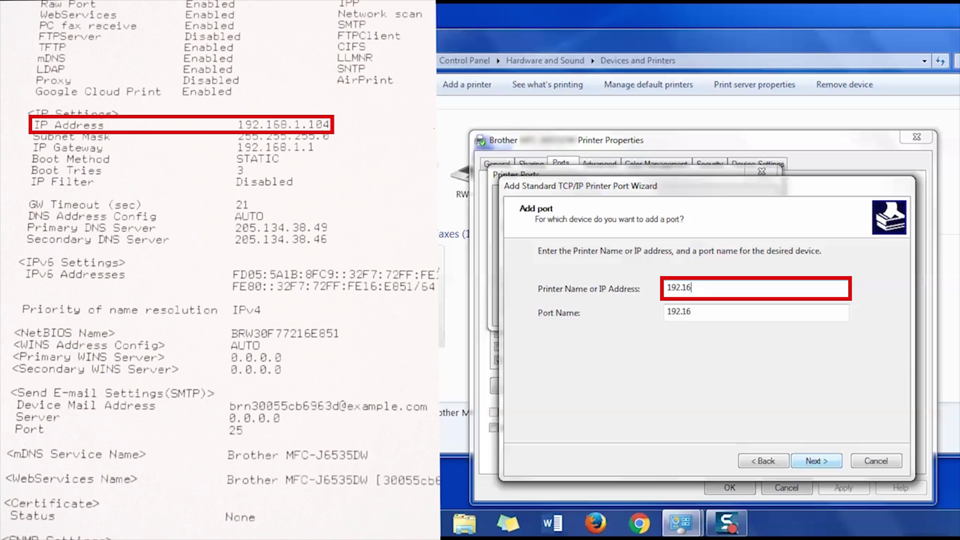
pyautogui.write('8.1.104')
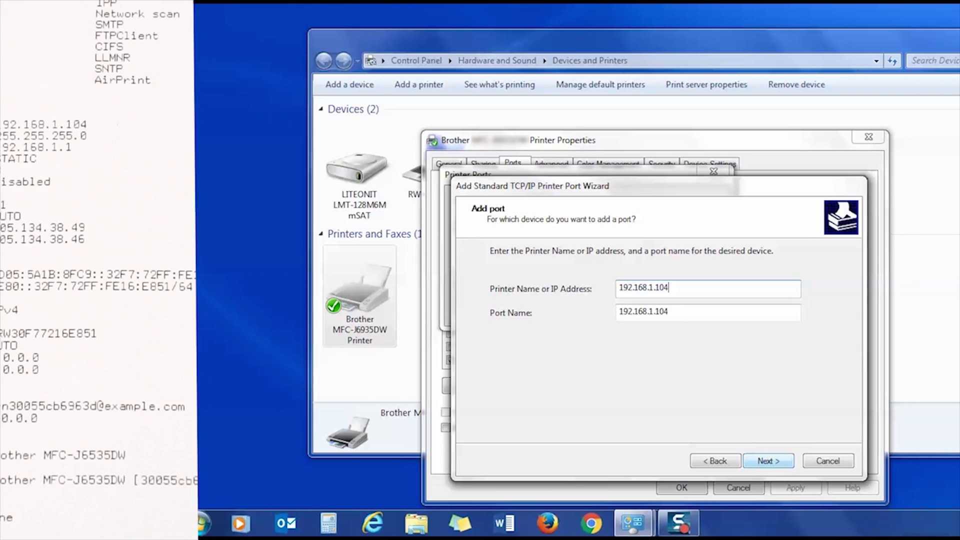
pyautogui.click(586, 462)
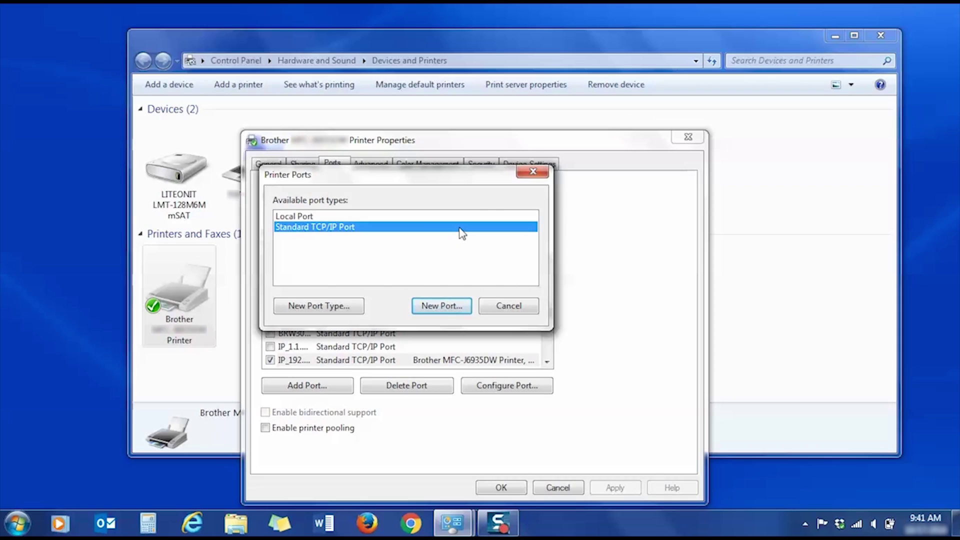
pyautogui.doubleClick(462, 233)
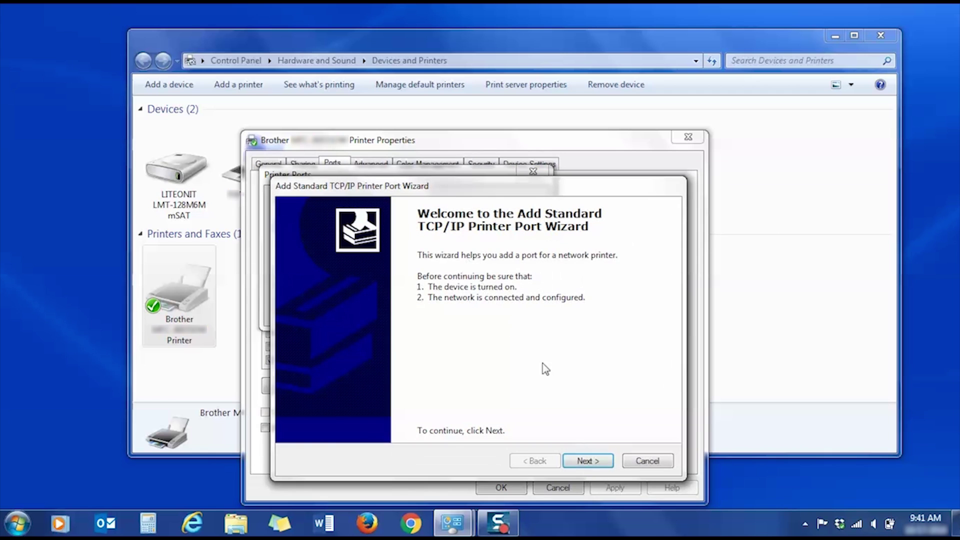
pyautogui.click(580, 459)
pyautogui.write('192.168.1.104')
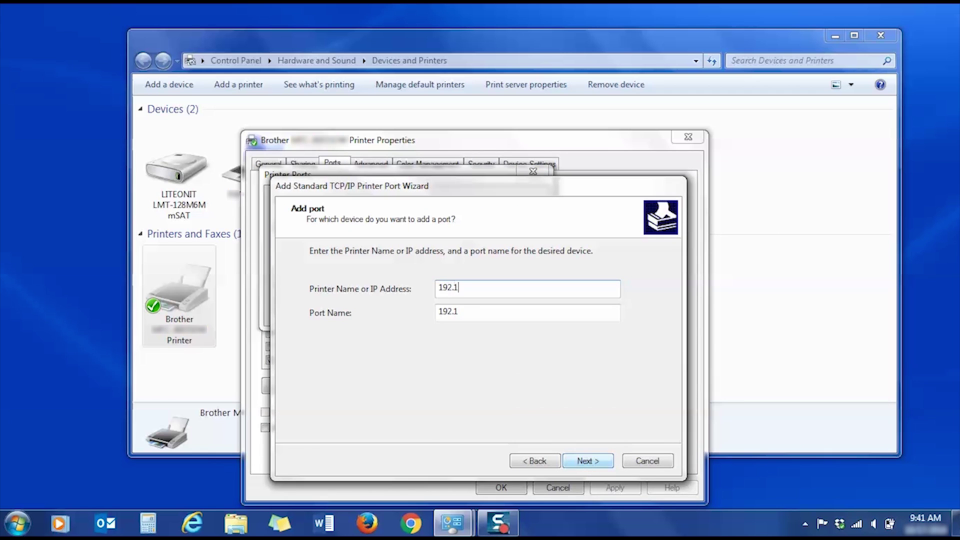
pyautogui.click(585, 461)
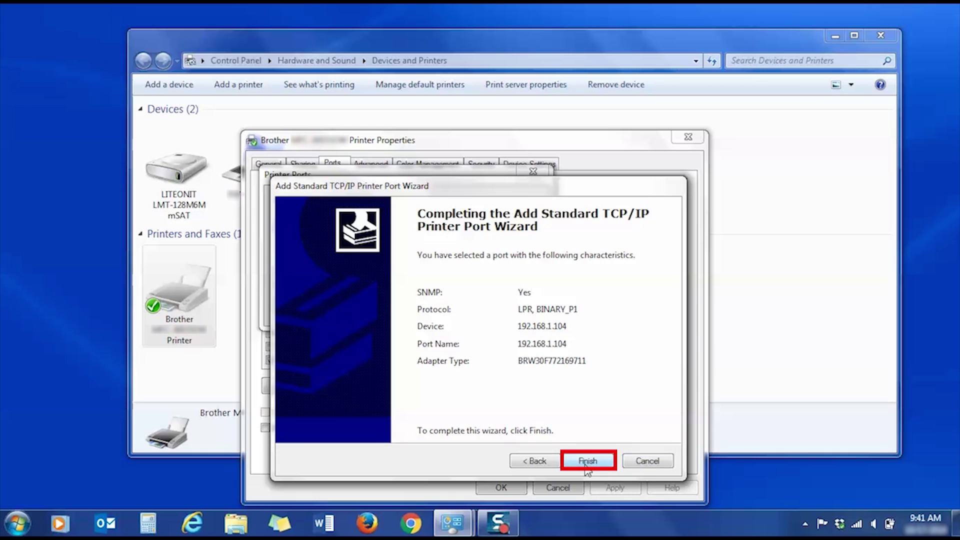
# Finish the wizard, apply the 192.168.1.104 port to the Brother printer, and print a test page
pyautogui.click(587, 460)
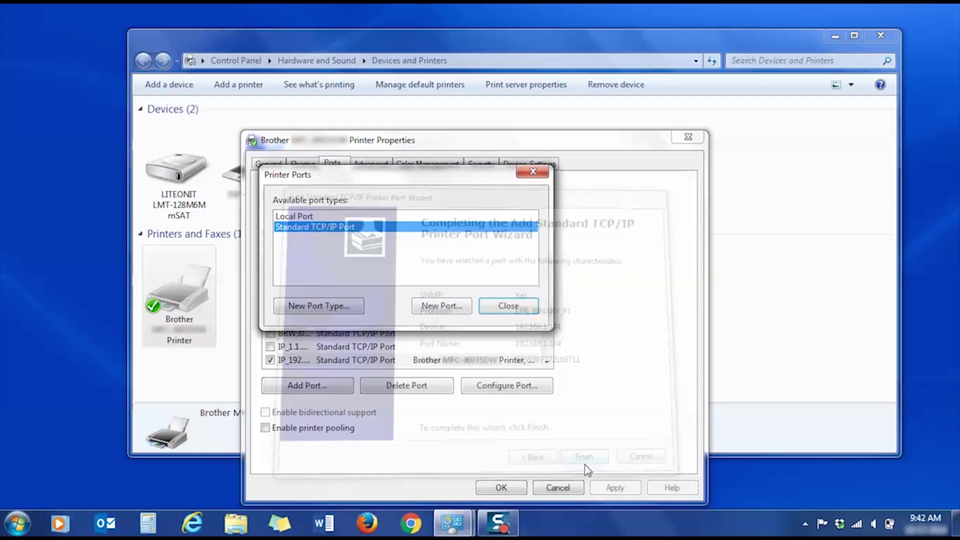
pyautogui.click(509, 306)
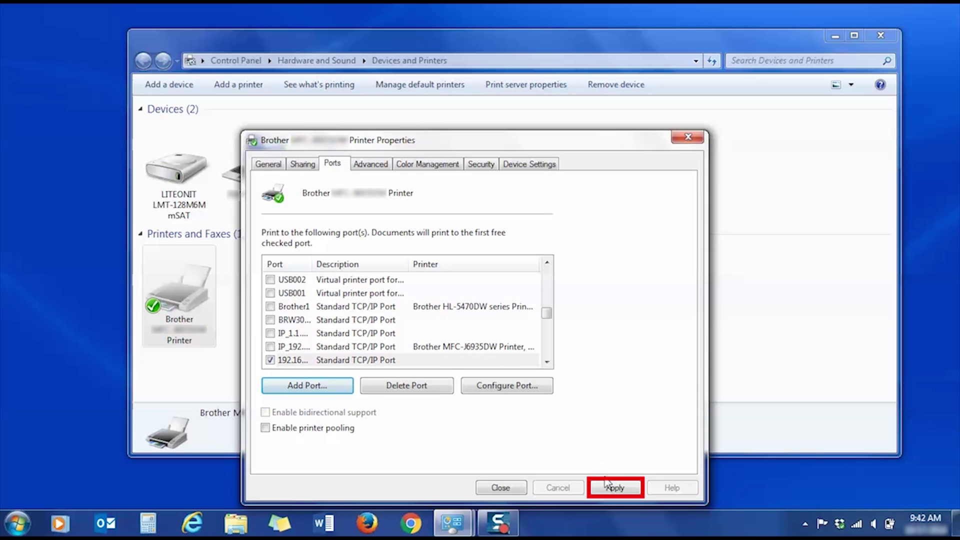
pyautogui.click(611, 489)
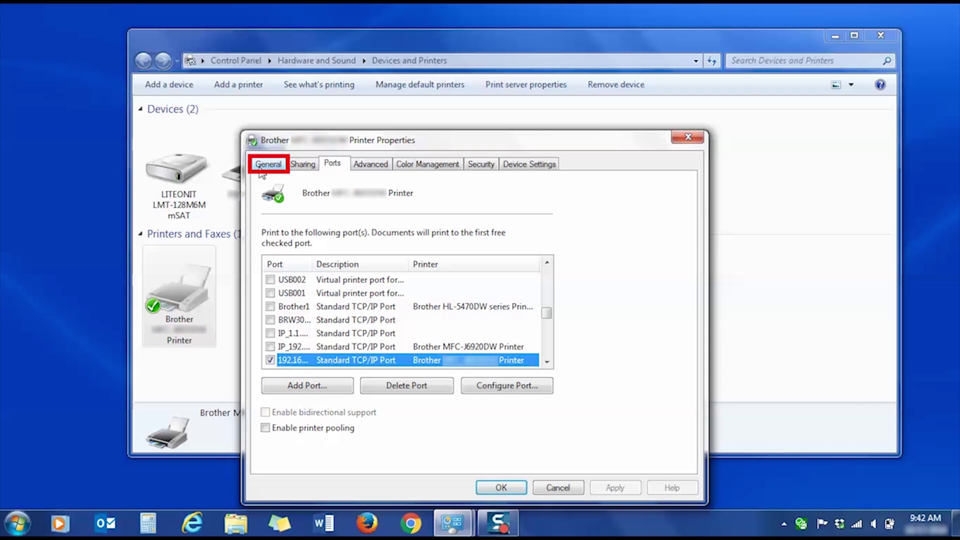
pyautogui.click(261, 169)
pyautogui.click(533, 442)
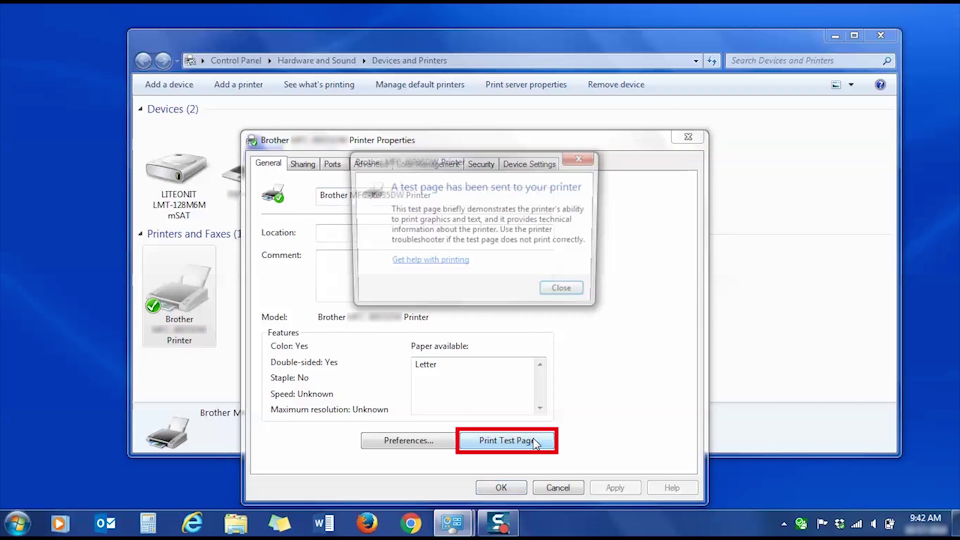